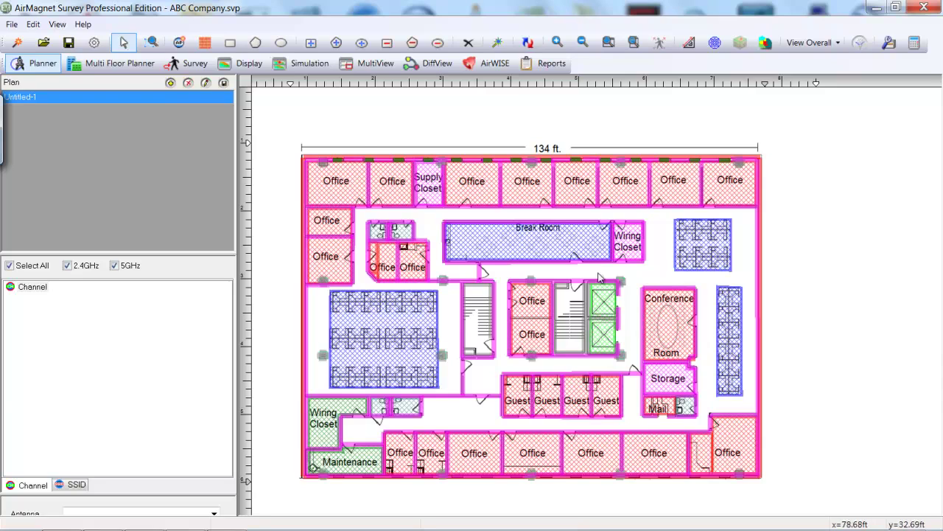
Drop access point AP-1 into the top-left office, then return to the Select tool
left_click(179, 45)
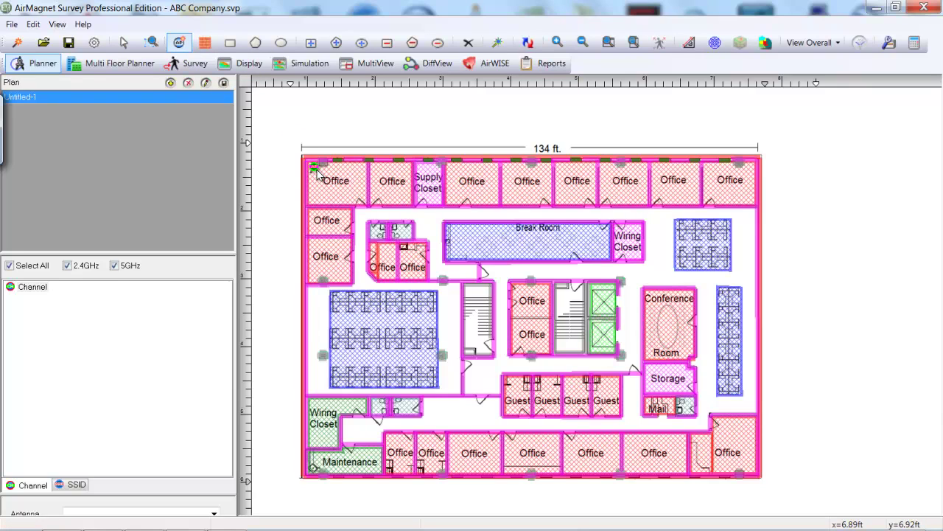
left_click(316, 169)
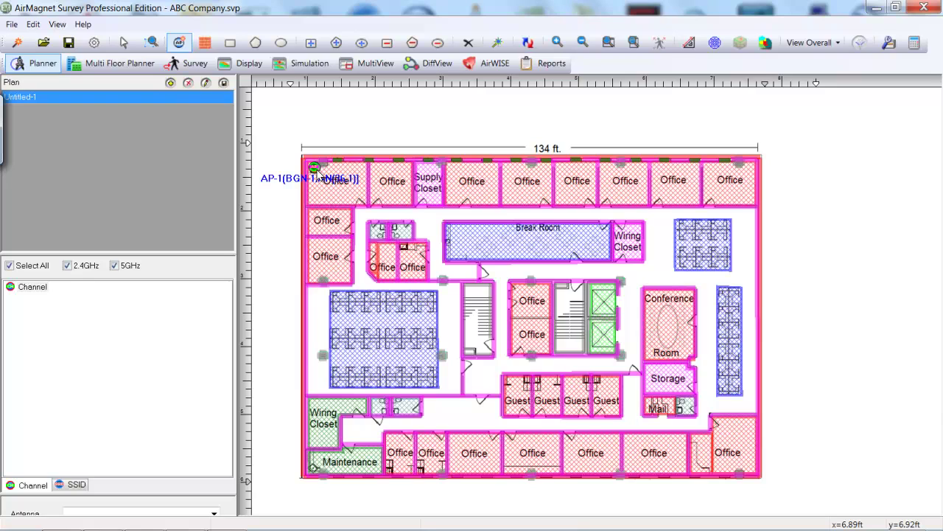
left_click(125, 44)
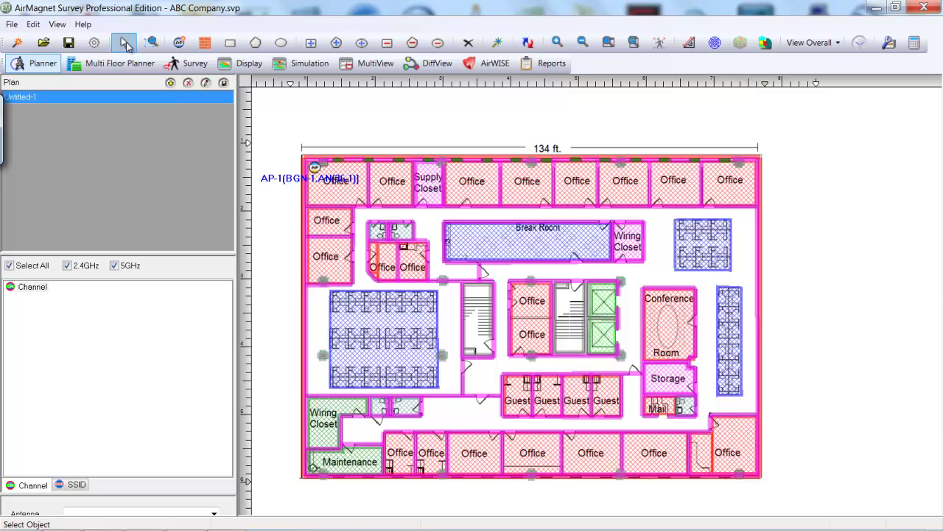
Disable AP-1's 2.4 GHz radio and bring up its 5.0 GHz channel 36 and 802.11n settings
right_click(314, 168)
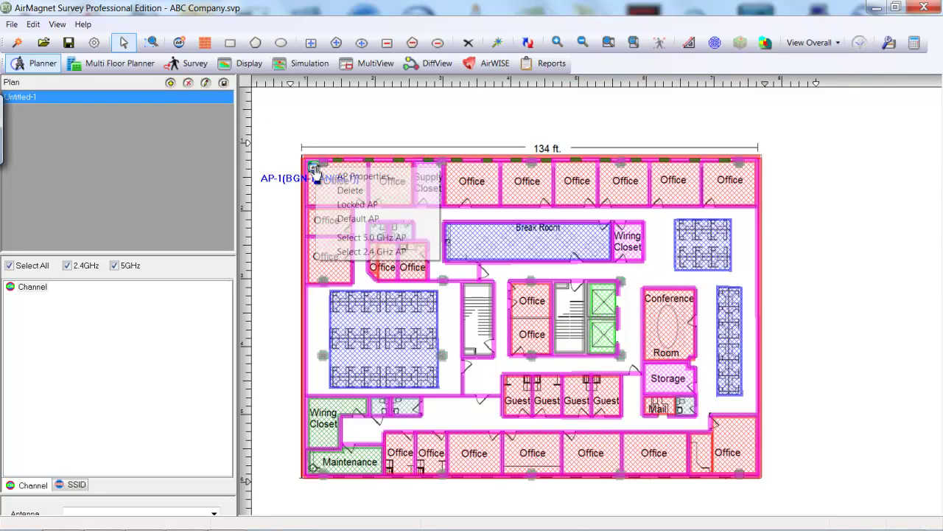
left_click(341, 177)
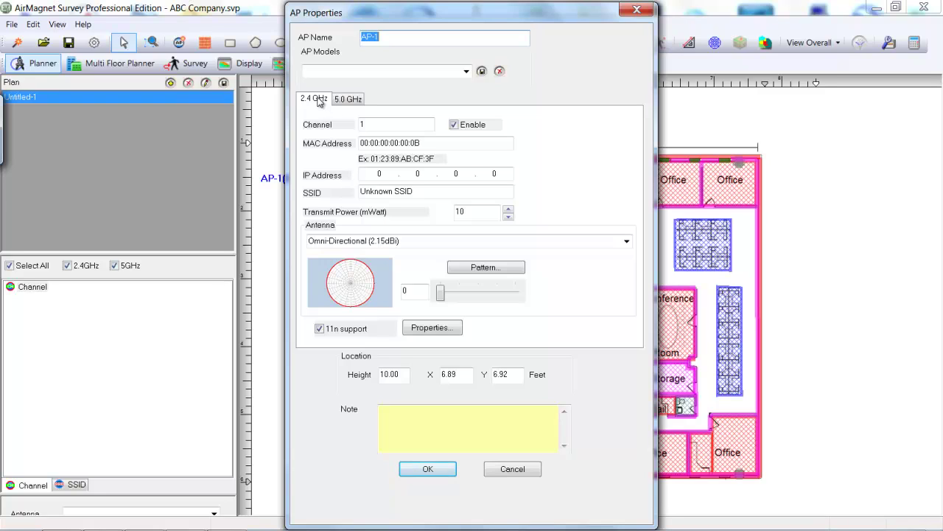
left_click(455, 126)
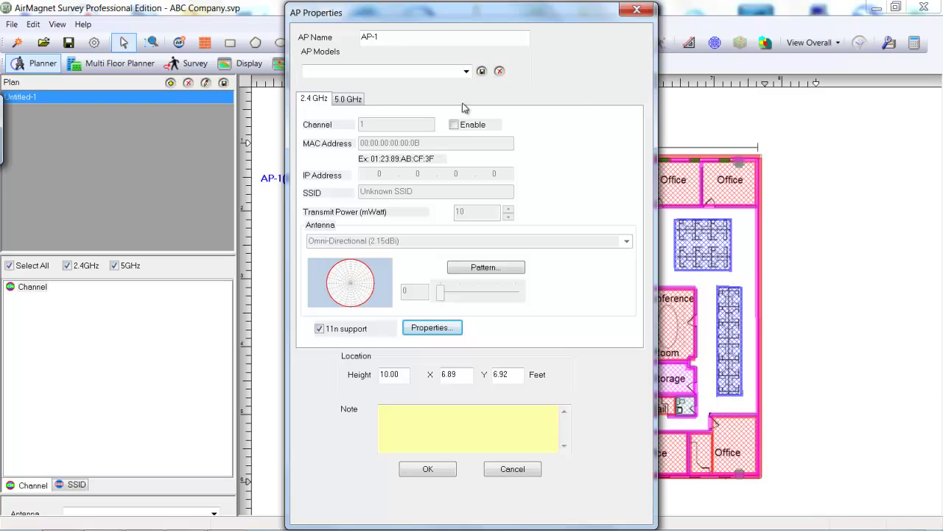
left_click(349, 99)
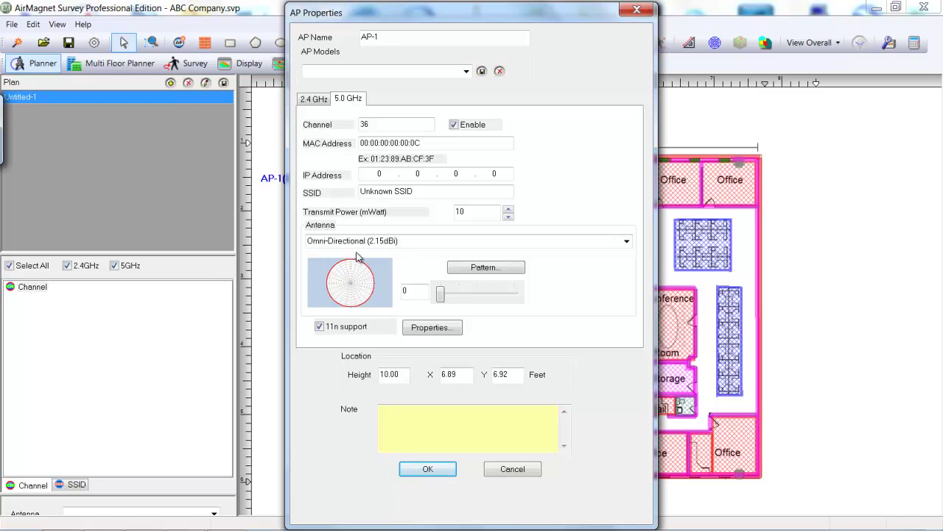
left_click(426, 327)
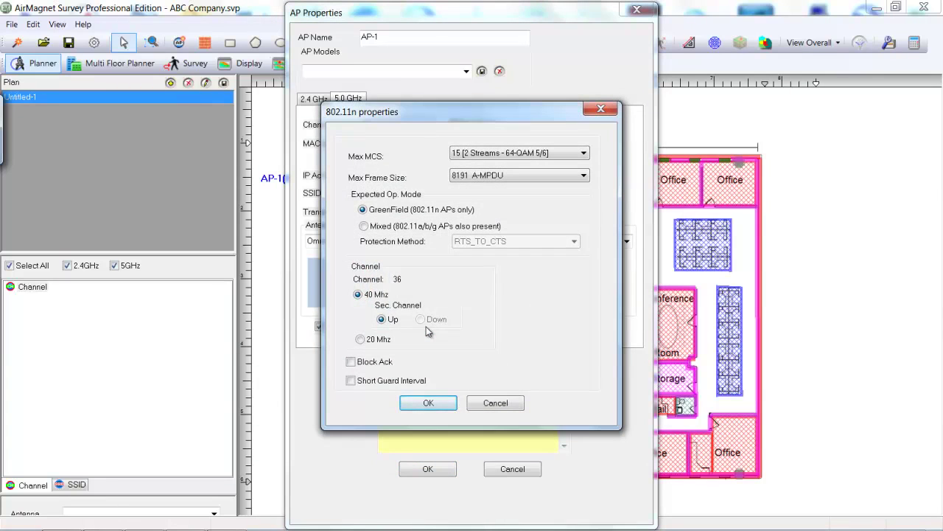
Set AP-1's 802.11n options to Mixed mode, 20 MHz, Block Ack and Short Guard Interval
left_click(365, 226)
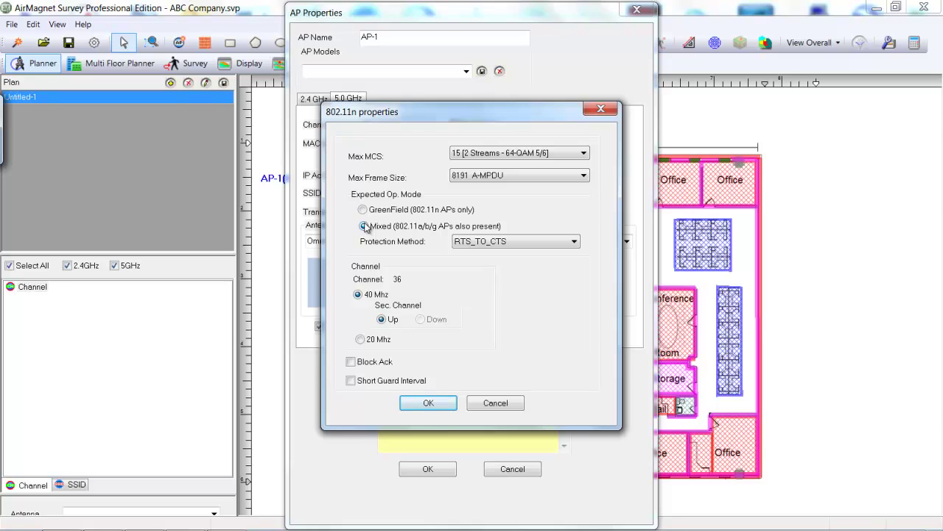
left_click(361, 340)
left_click(351, 361)
left_click(351, 381)
left_click(428, 403)
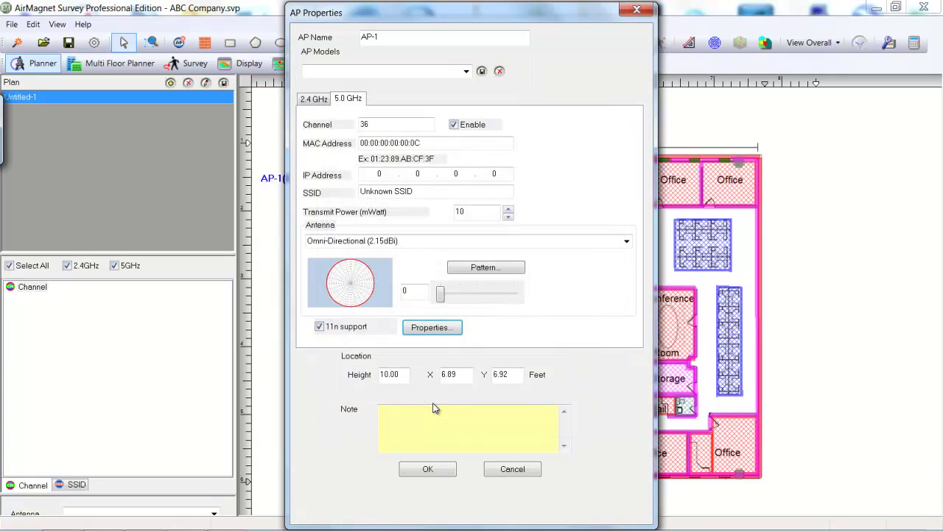
Apply AP-1's properties and refresh to draw its channel 36 coverage heatmap
left_click(427, 471)
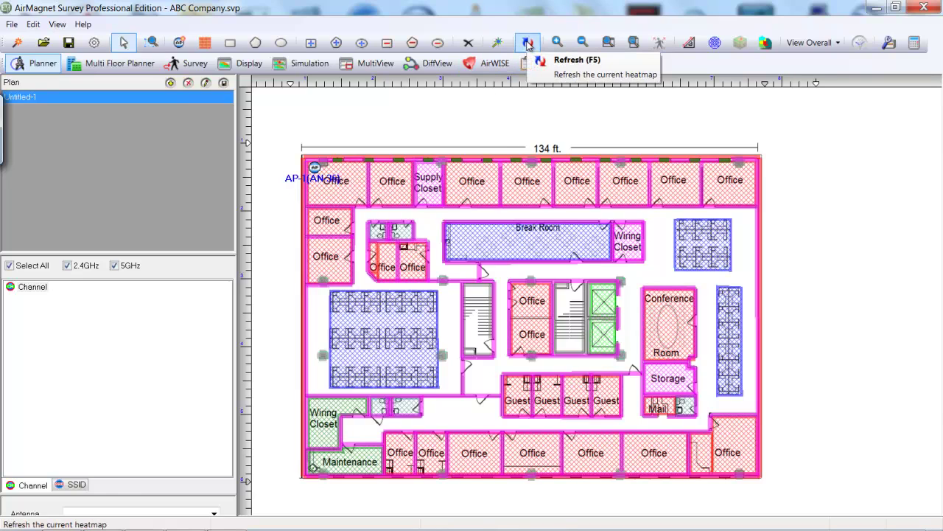
left_click(528, 44)
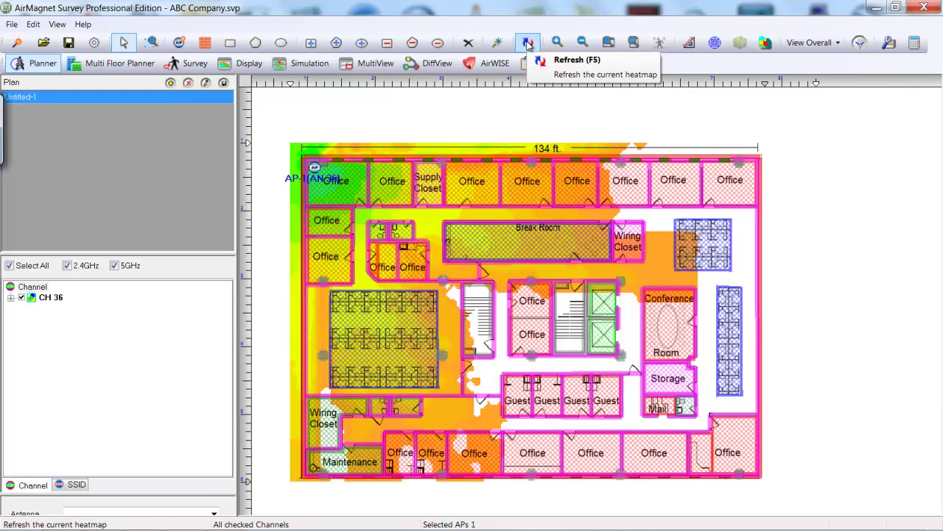
left_click(528, 44)
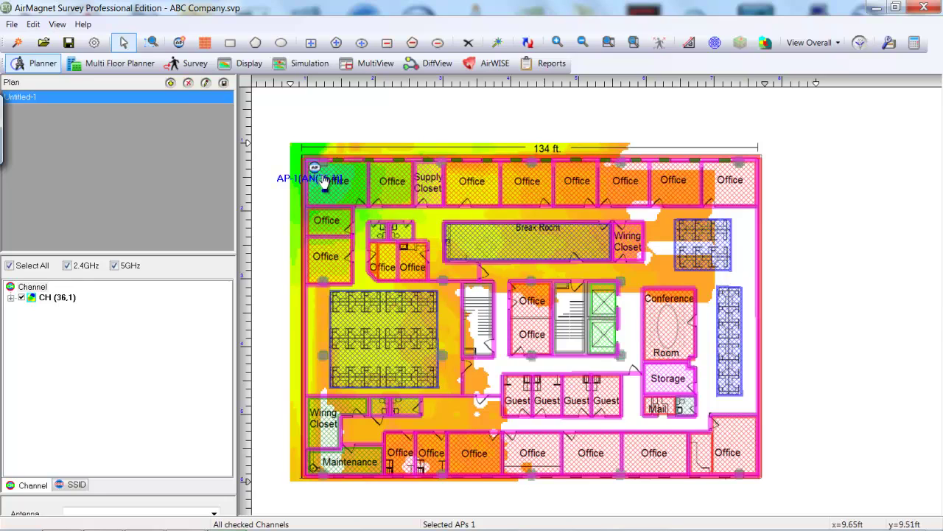
mouse_move(326, 182)
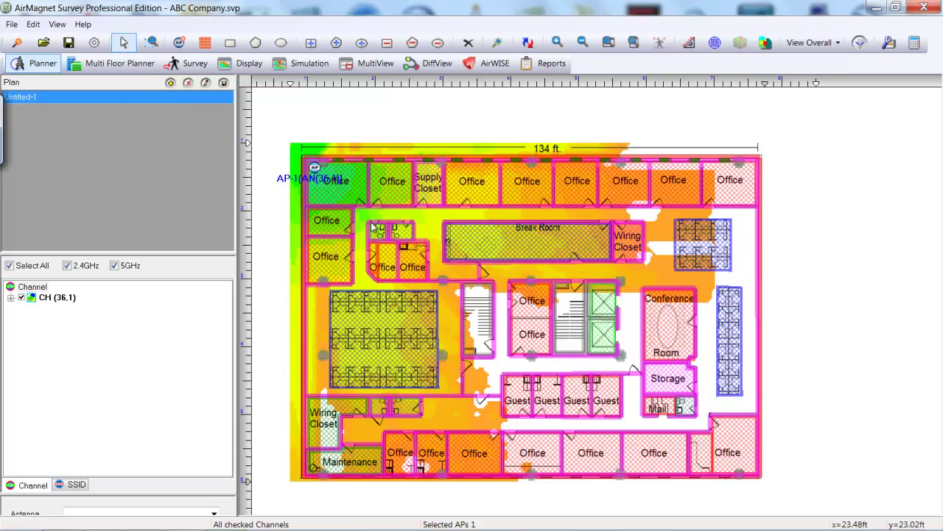
mouse_move(378, 232)
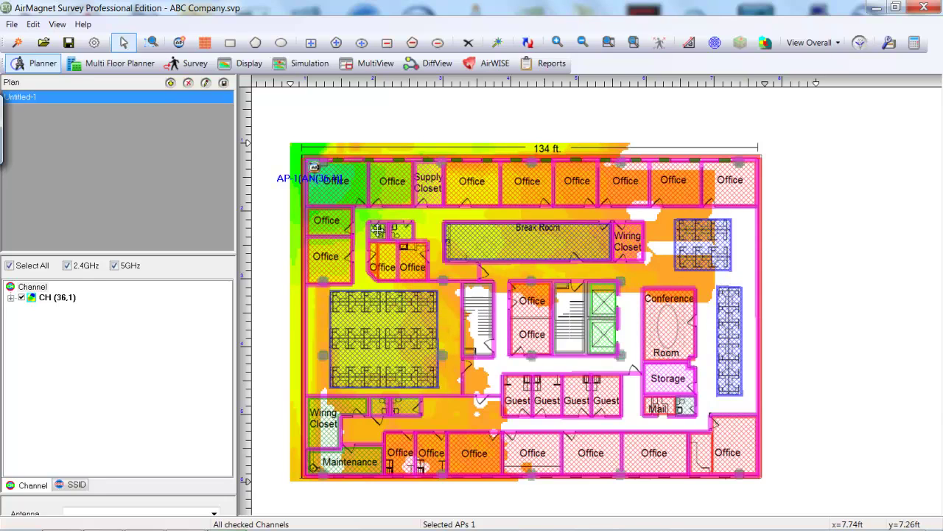
left_click_drag(378, 230, 377, 231)
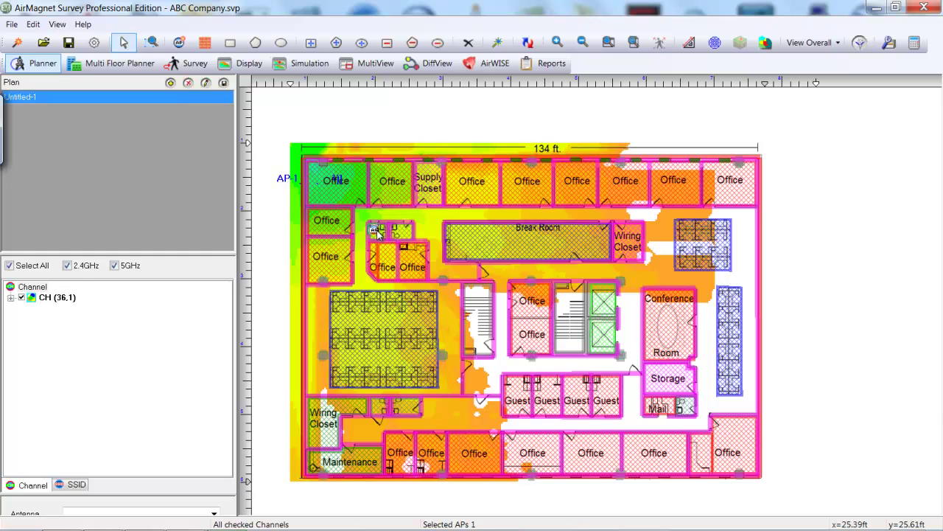
Relocate AP-1 into the small room left of the Break Room and redraw its heatmap
mouse_move(378, 232)
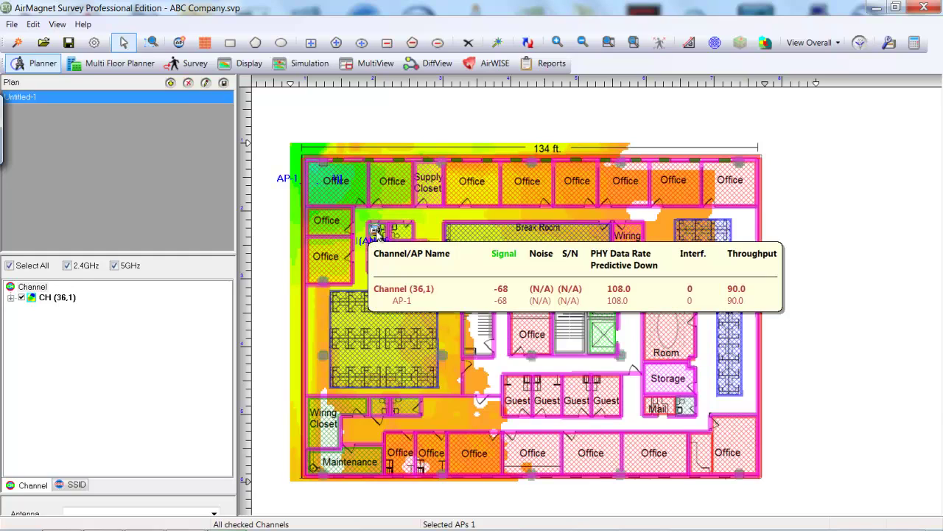
left_click(527, 44)
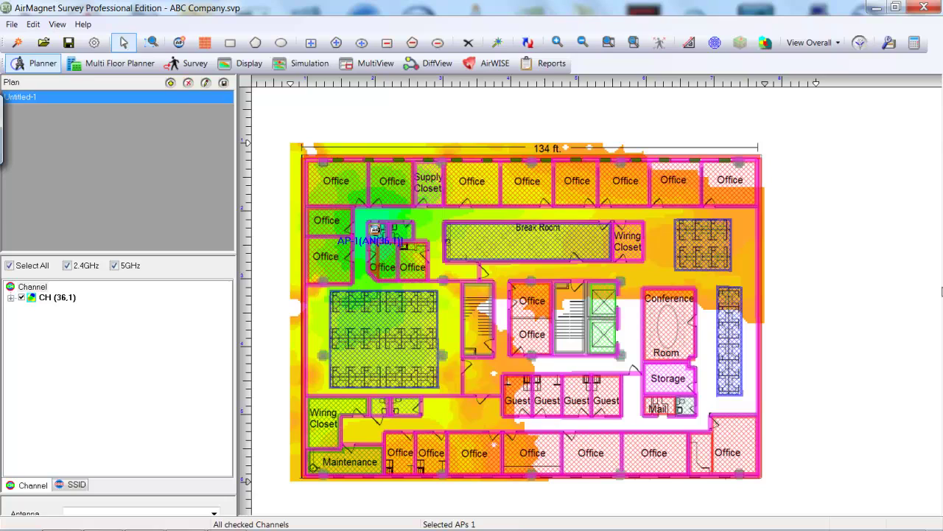
right_click(376, 232)
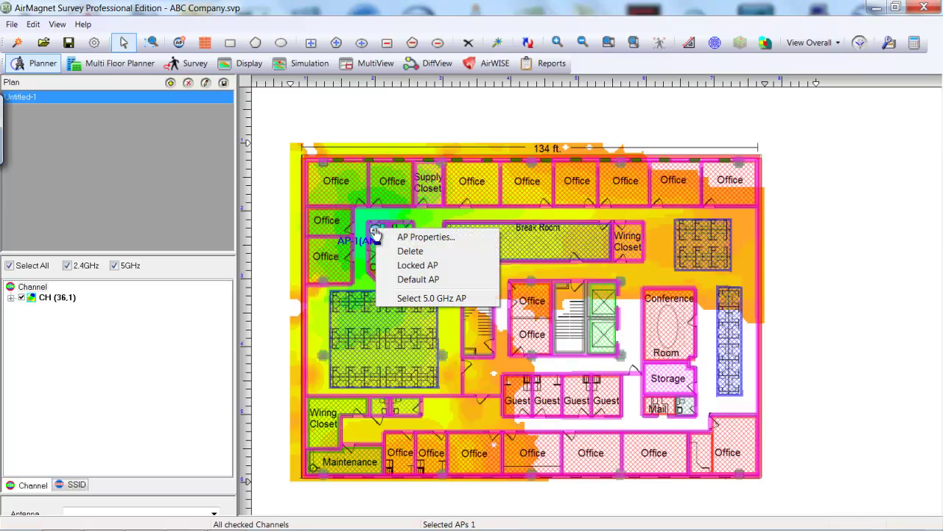
Set AP-1 as the Default AP for newly created access points
left_click(414, 280)
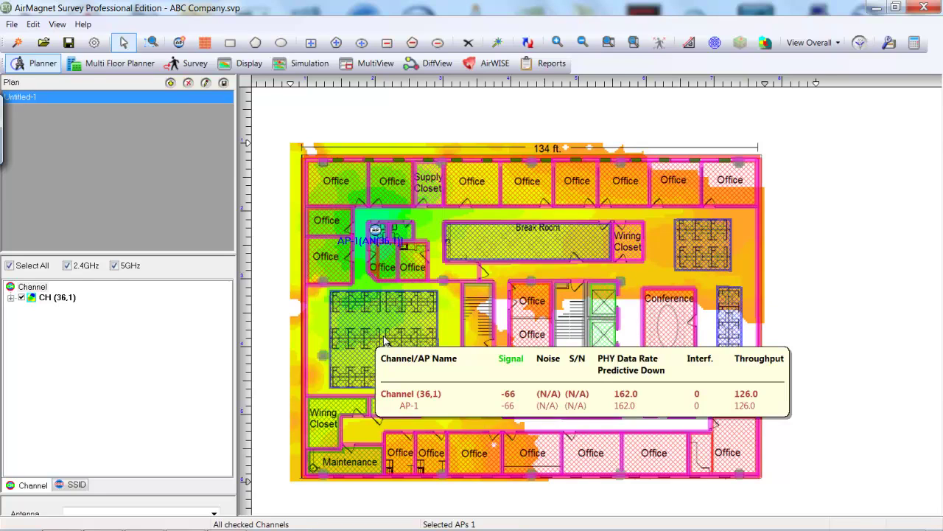
mouse_move(382, 358)
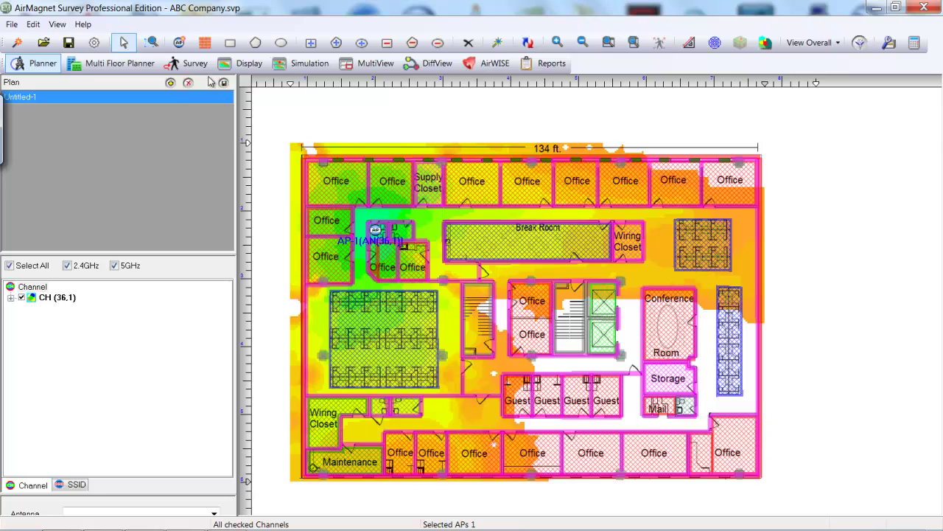
Add a second access point beside the lower-left Wiring Closet and recalculate the heatmap
left_click(179, 42)
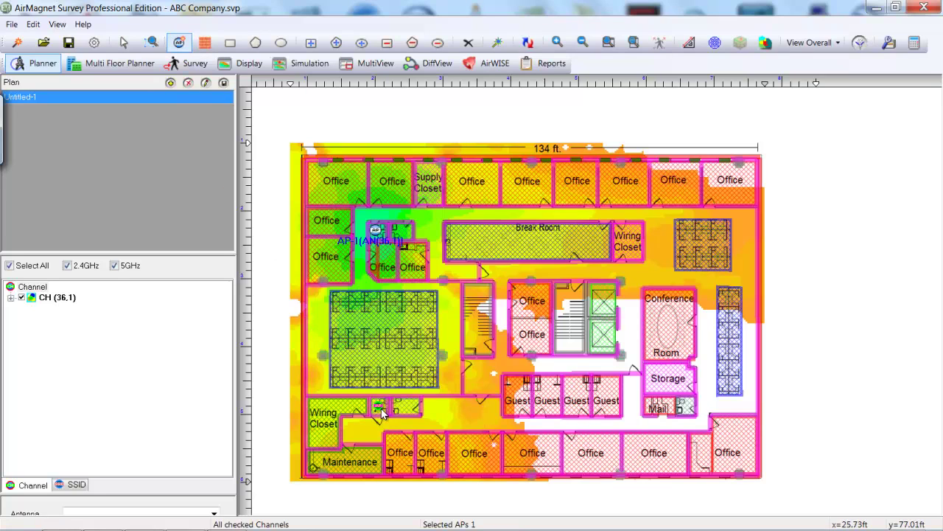
left_click(380, 407)
mouse_move(382, 411)
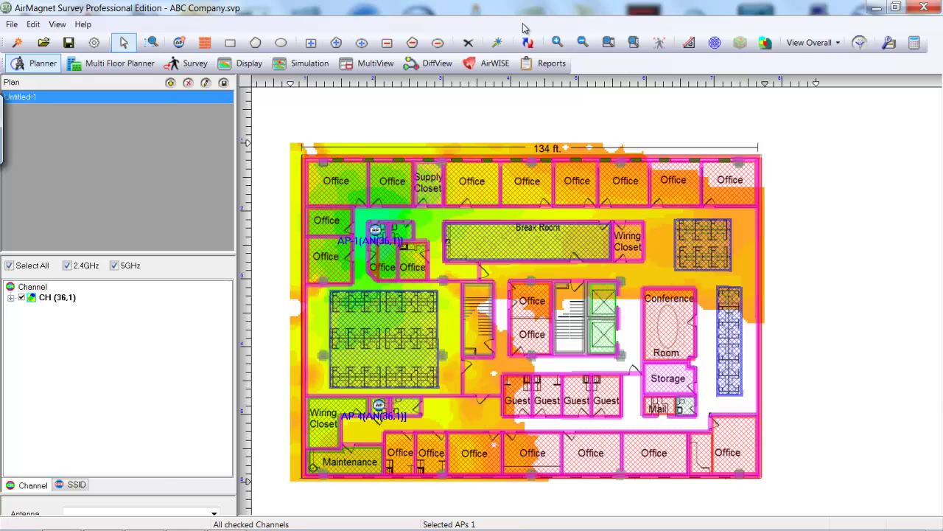
left_click(527, 42)
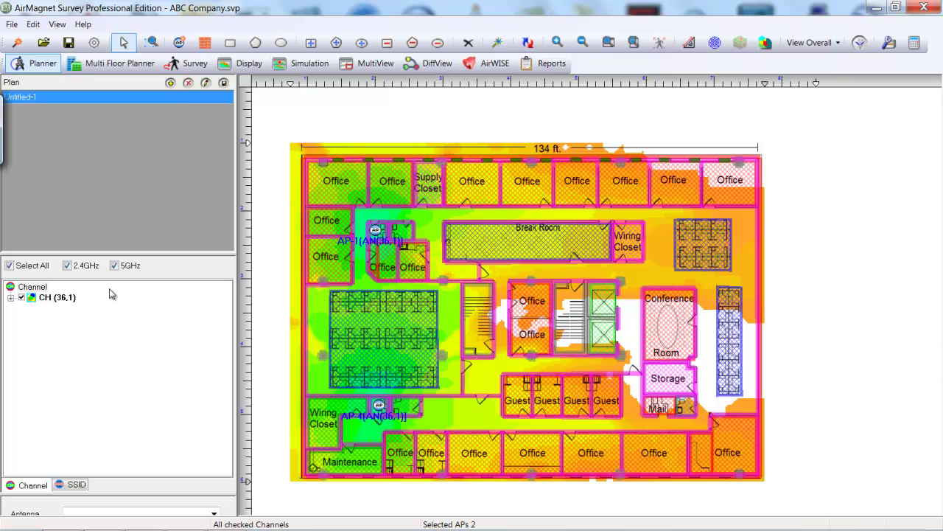
Filter to channel 36, show the signal legend and raise the minimum shown signal to -51 dBm
left_click(46, 299)
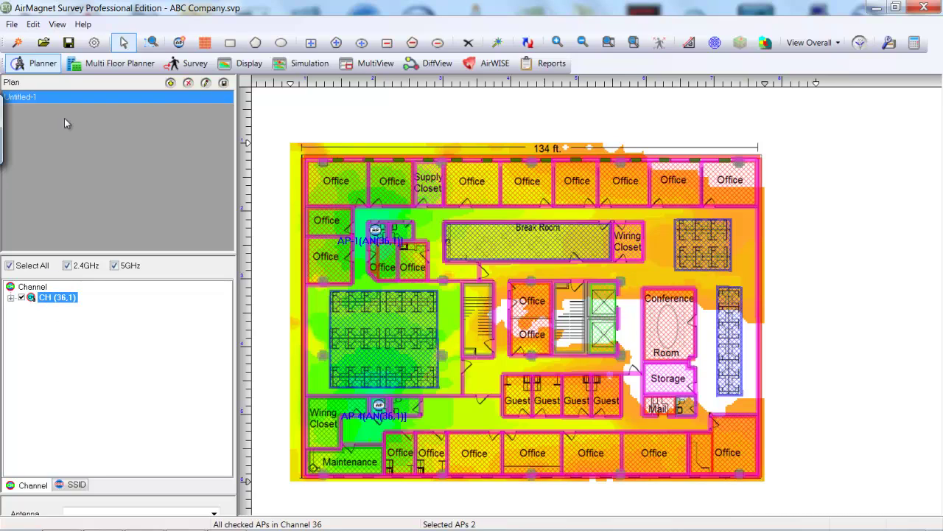
left_click(56, 27)
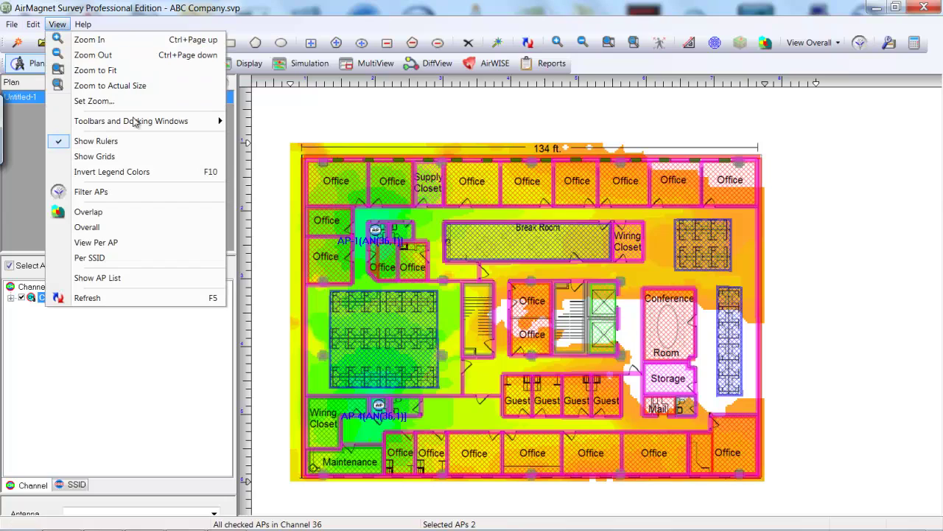
mouse_move(133, 121)
left_click(265, 121)
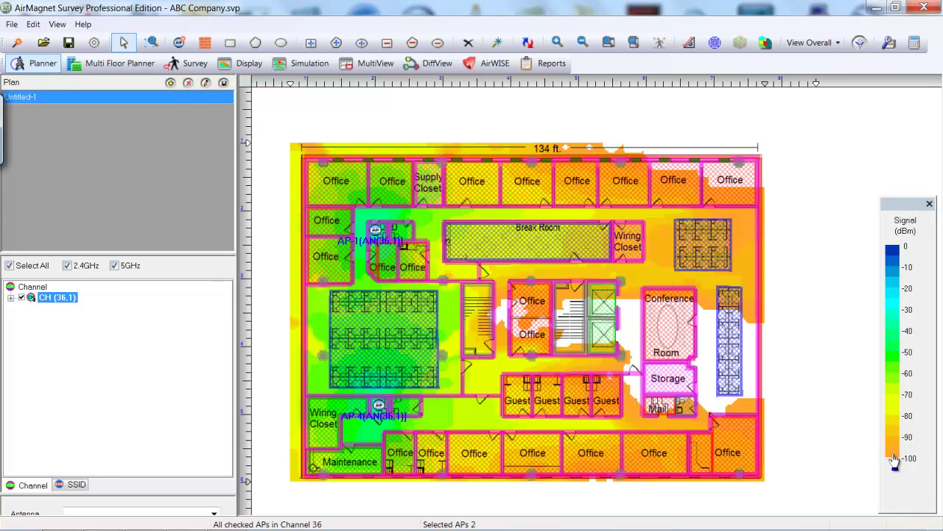
mouse_move(894, 463)
left_click_drag(894, 462, 898, 426)
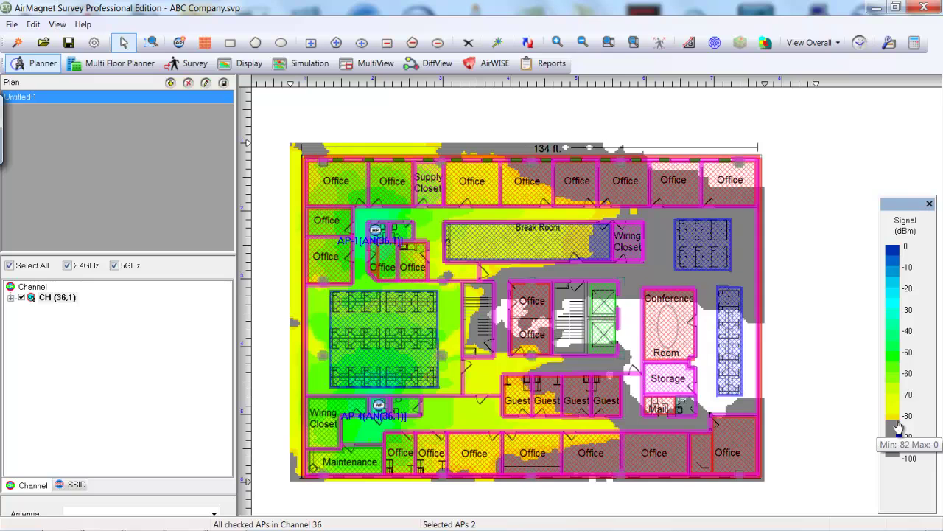
mouse_move(898, 426)
left_mouse_down()
mouse_move(897, 358)
mouse_move(899, 428)
left_mouse_up()
Expand the channel 36 group and view AP-1 and AP-4 coverage individually
left_click(11, 298)
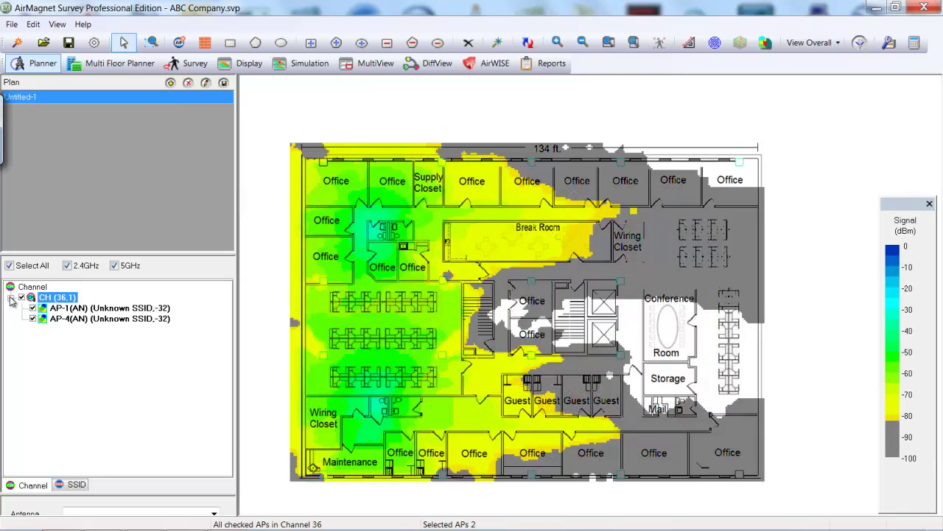
left_click(67, 308)
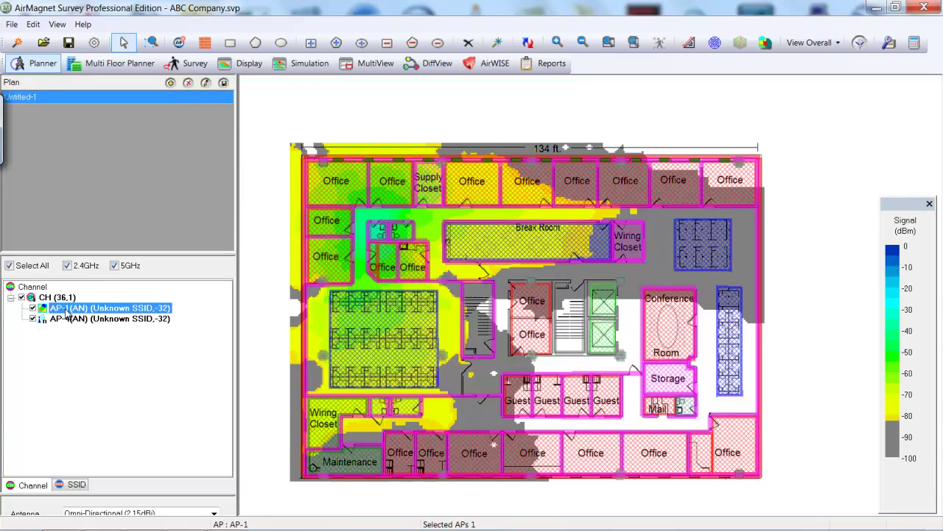
left_click(74, 321)
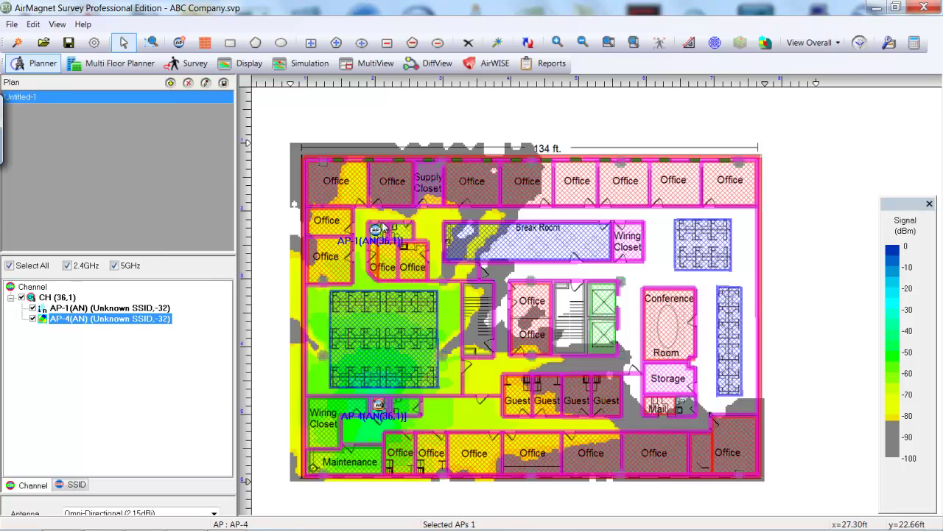
right_click(376, 235)
Change the access point's 5.0 GHz channel to 48 in AP Properties and apply it
left_click(404, 243)
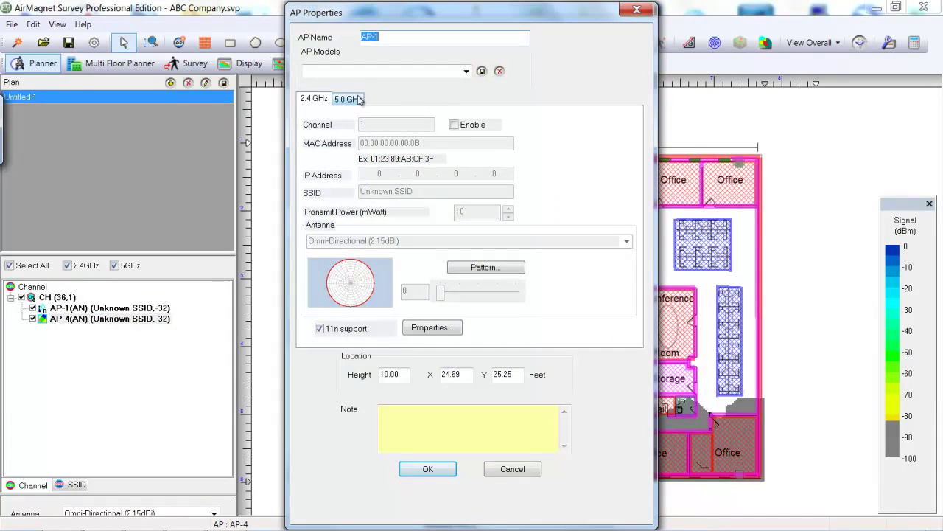
left_click(358, 99)
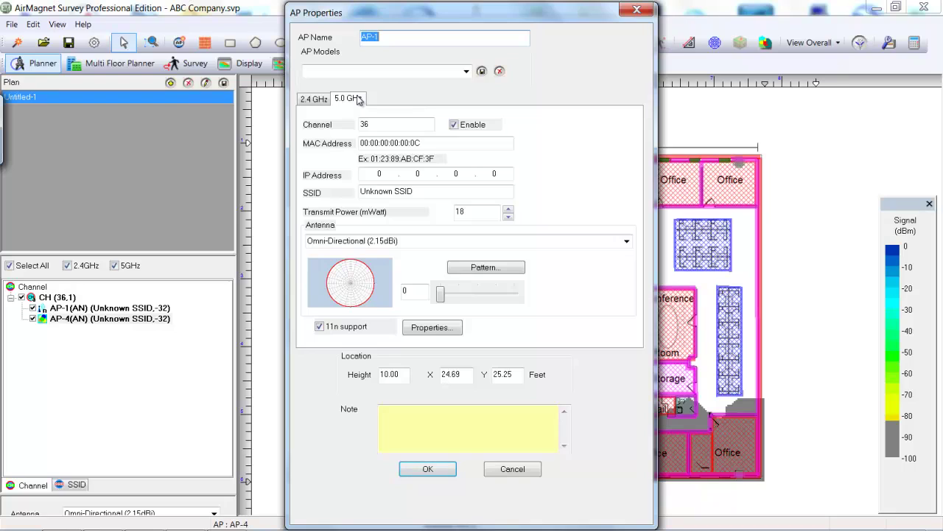
left_click(362, 125)
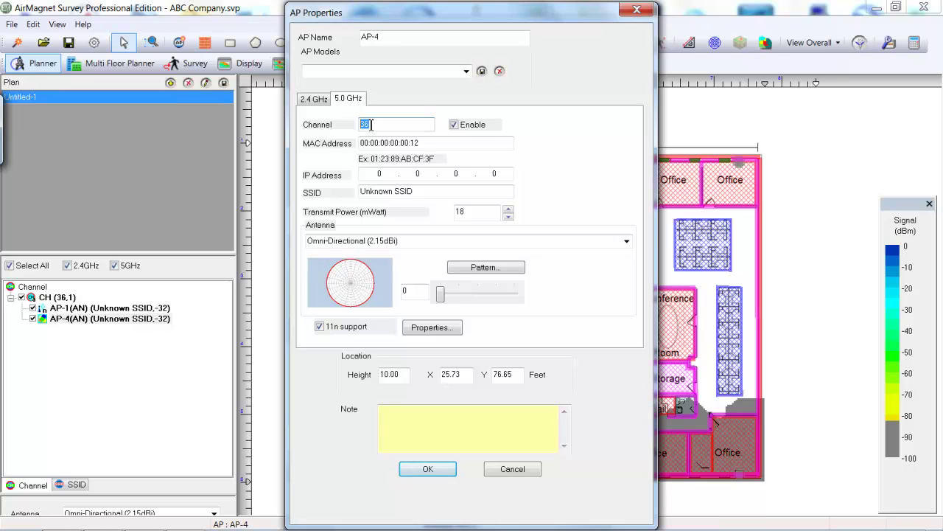
type("48")
left_click(429, 470)
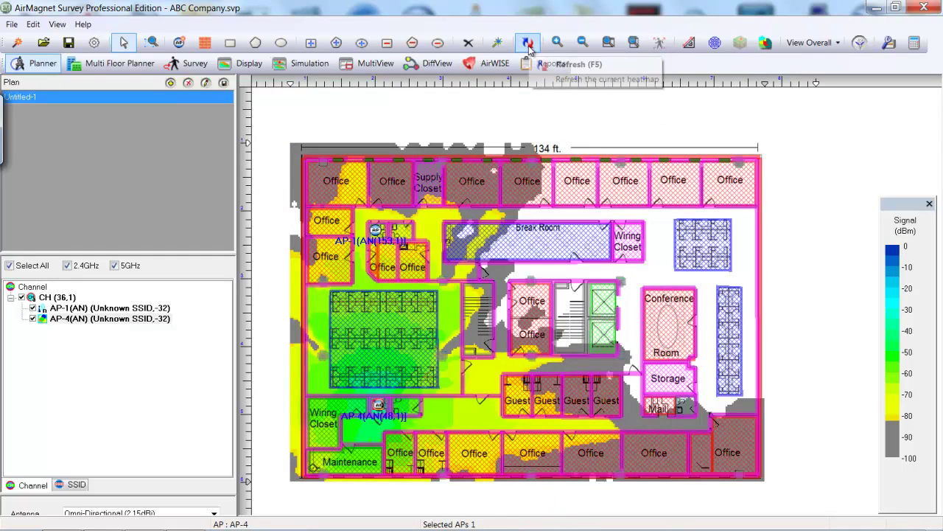
Refresh the heatmap, view channels 153 and 48 individually, then combined coverage of all channels
left_click(528, 43)
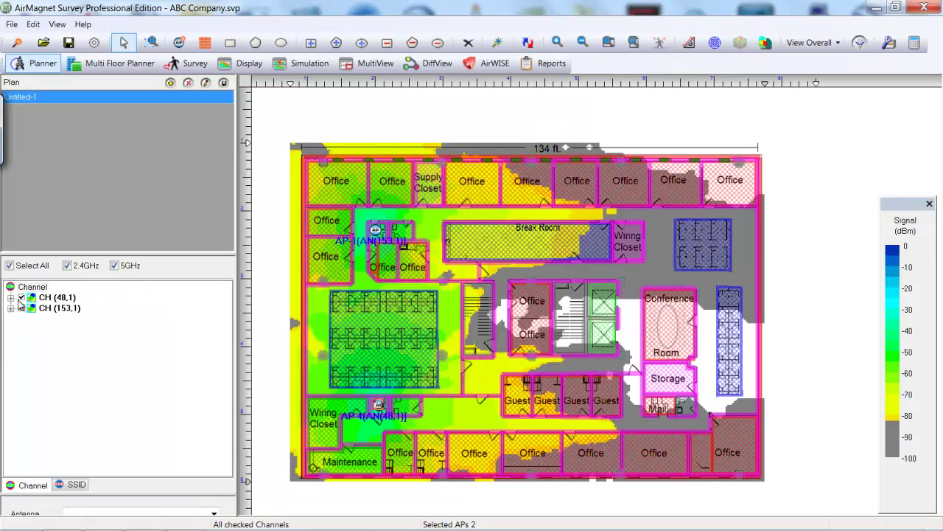
left_click(58, 309)
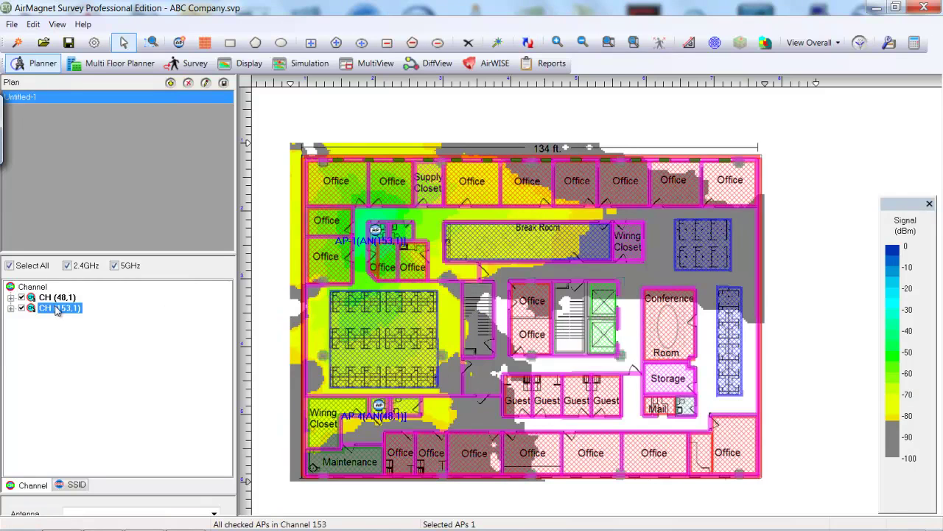
left_click(59, 299)
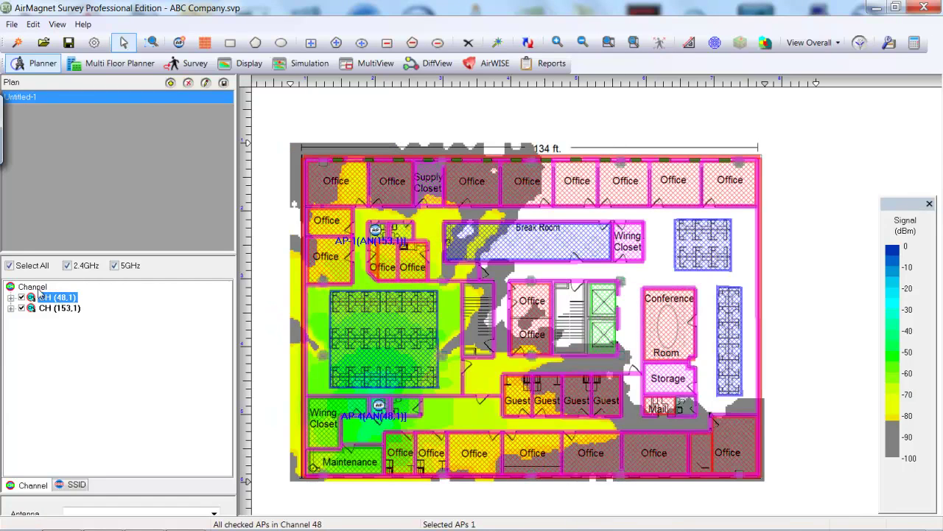
left_click(38, 288)
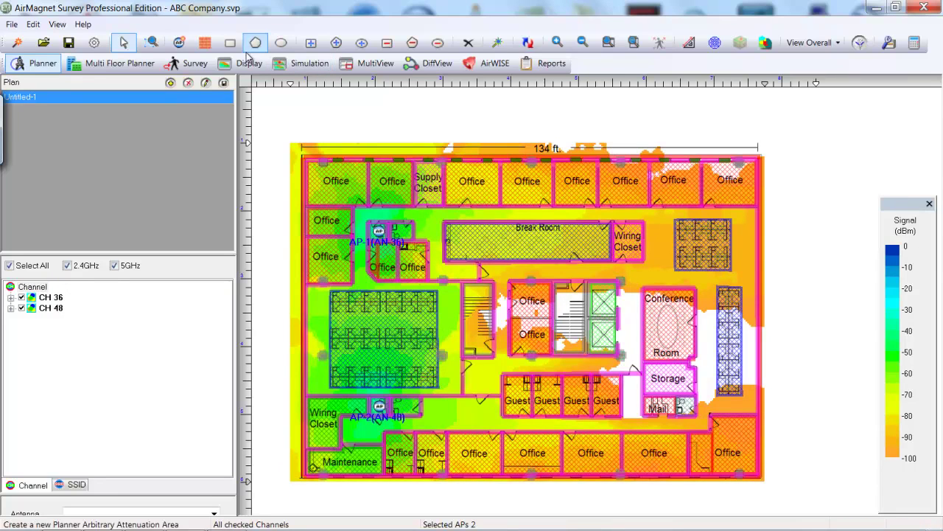
Place AP-4 to AP-7 in the central, bottom-row, Mail room and top-right offices, then view channel 36
left_click(179, 45)
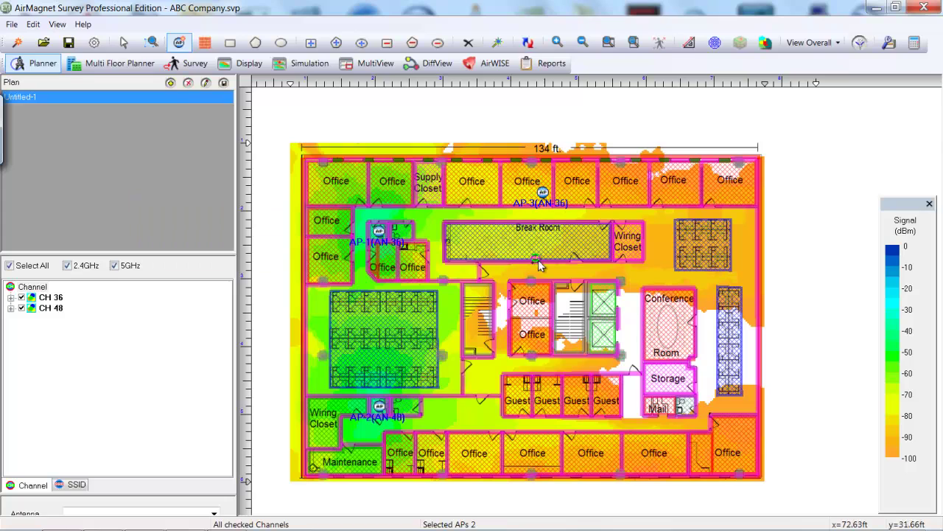
left_click(524, 330)
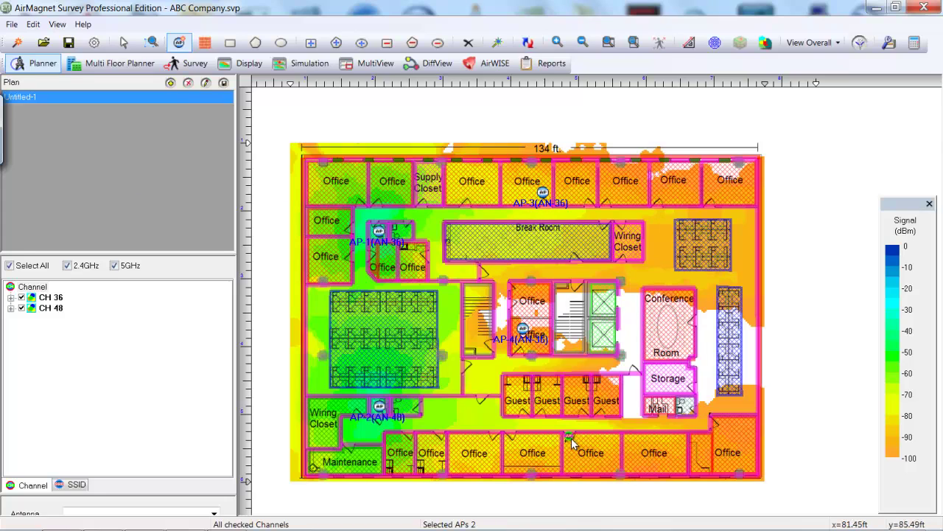
mouse_move(577, 450)
left_click(579, 450)
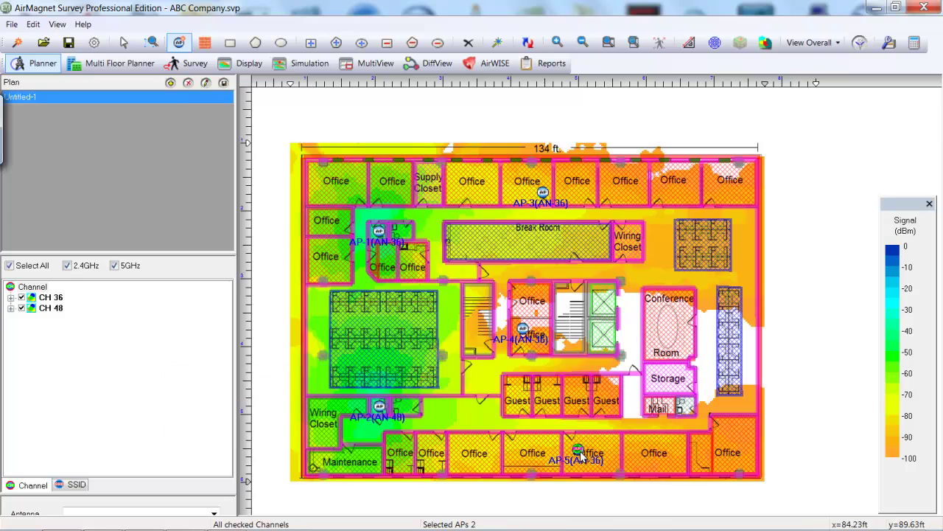
left_click(687, 403)
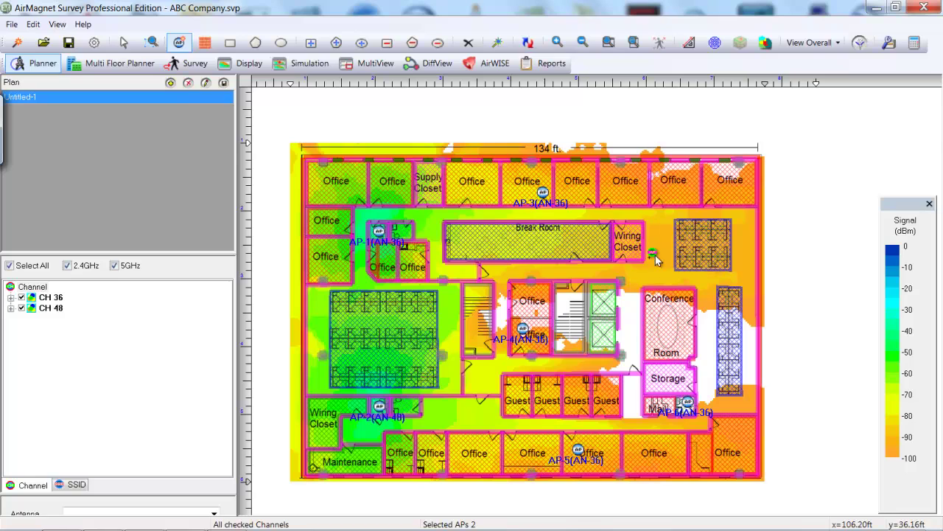
left_click(671, 194)
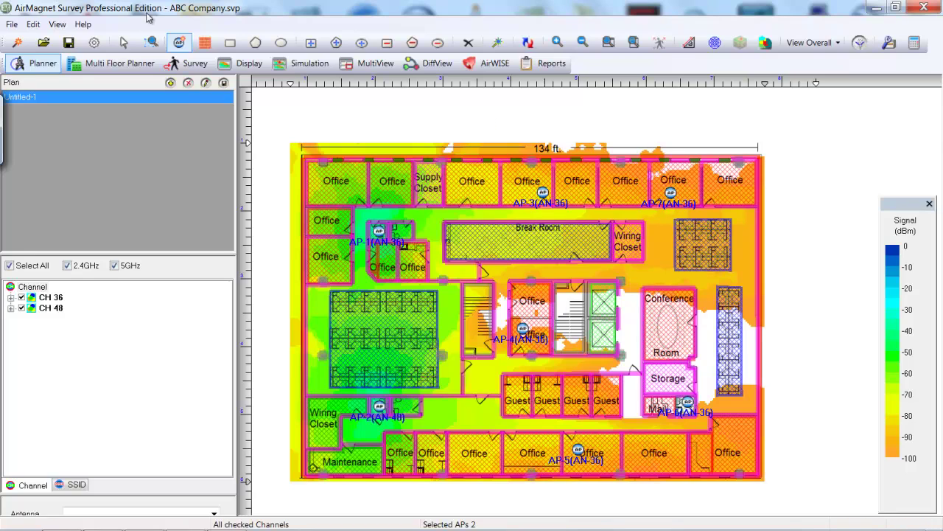
left_click(123, 43)
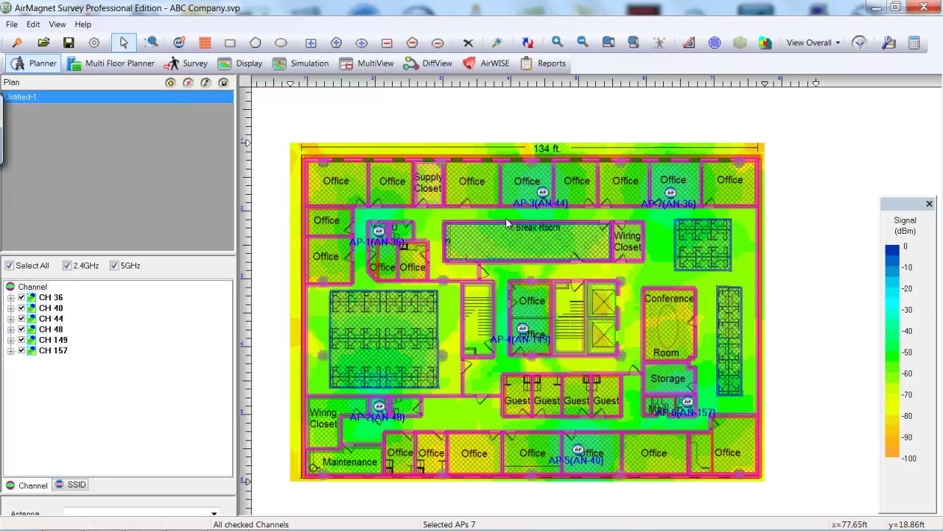
left_click(11, 299)
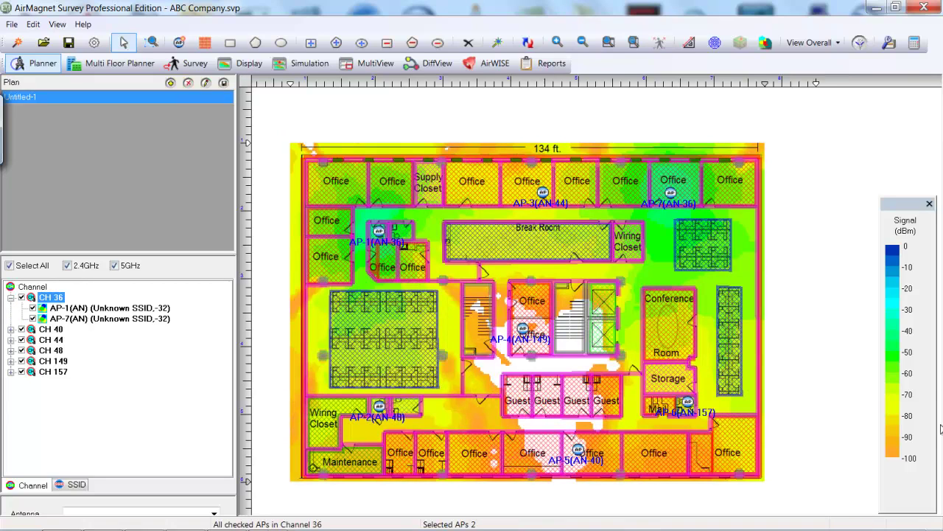
Raise the signal legend's minimum to about -85 dBm so weaker coverage is greyed out
left_click_drag(896, 458, 900, 430)
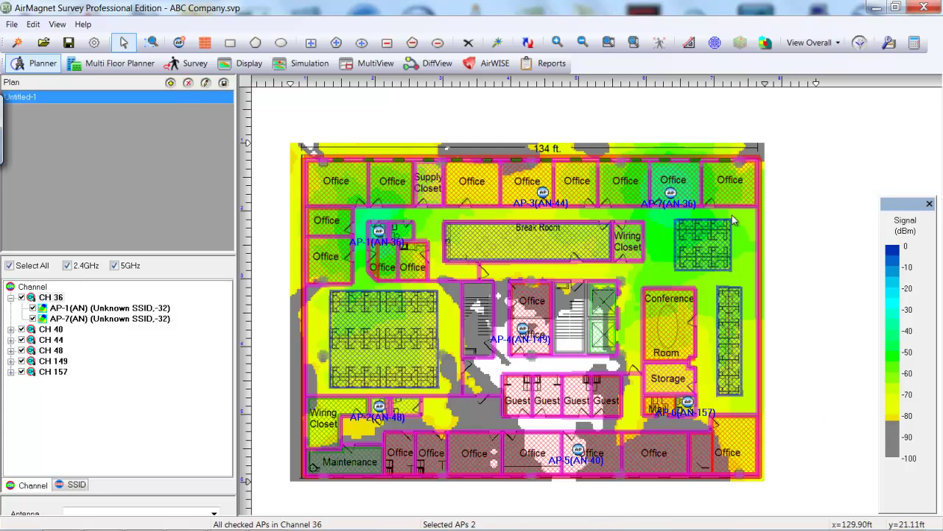
Change AP-7's 5.0 GHz radio channel to 153
double_click(672, 196)
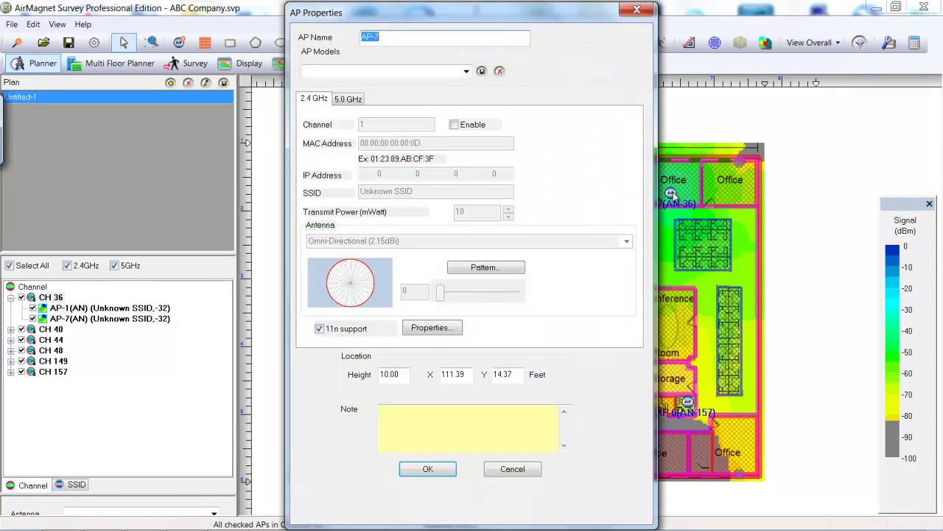
left_click(347, 99)
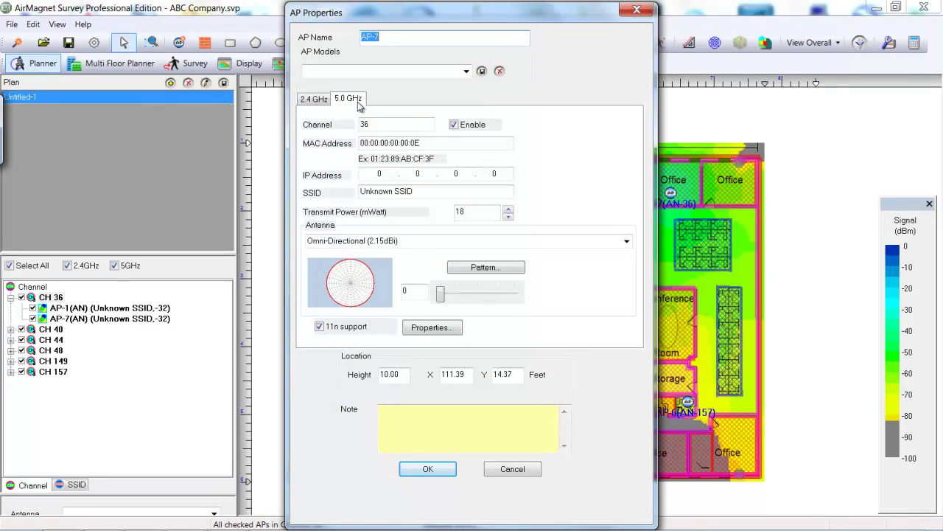
double_click(375, 126)
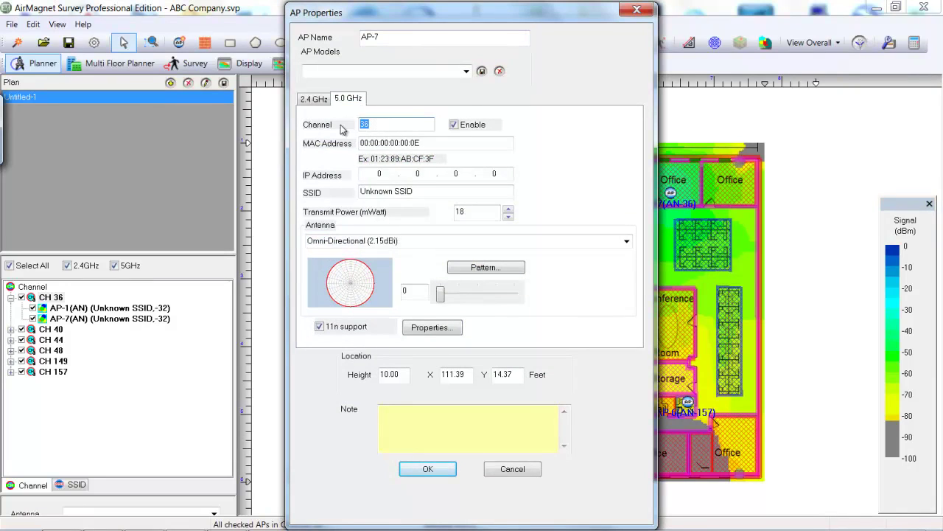
left_click(422, 469)
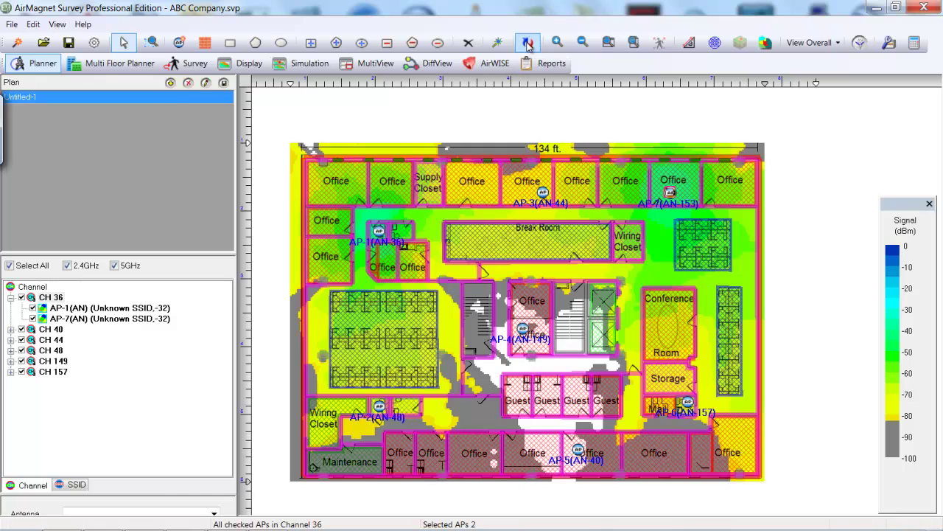
Refresh the heatmap, view channels 36, 40, 44, 48, 149, 153 and 157 singly, then all combined
left_click(527, 42)
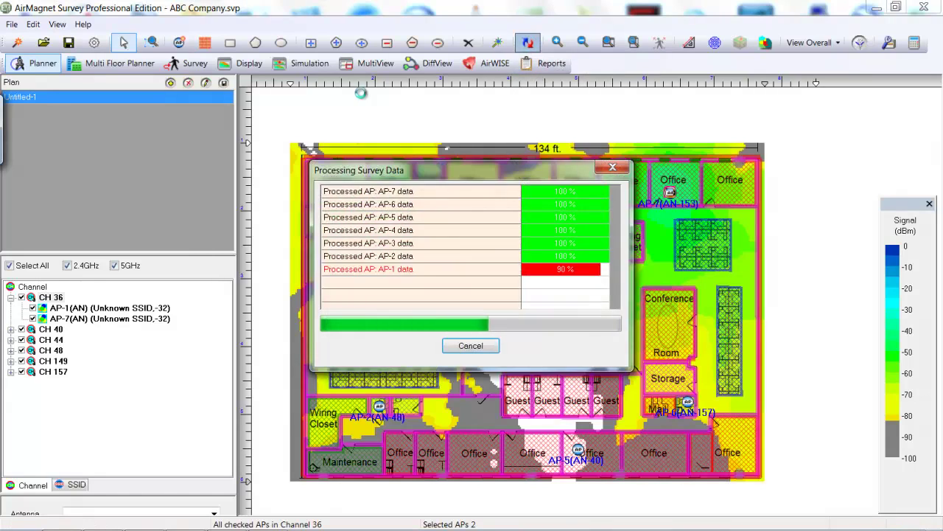
left_click(11, 297)
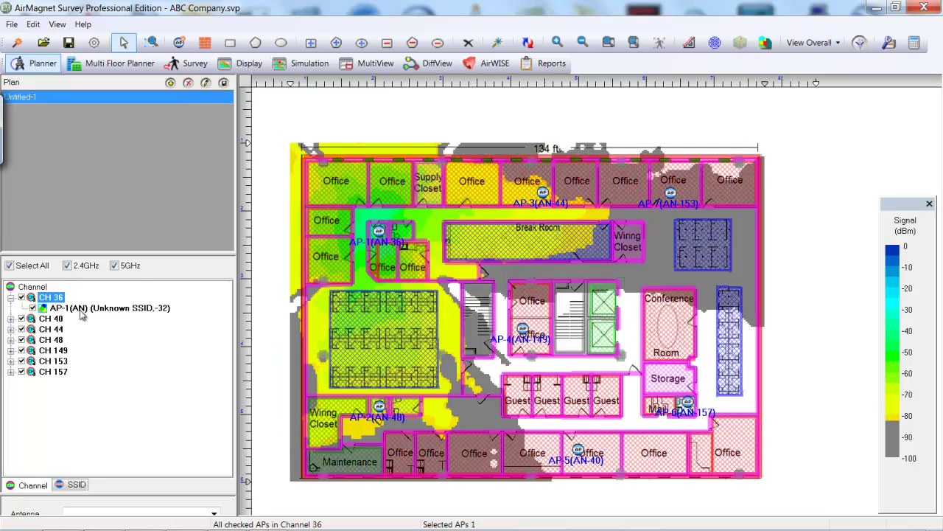
left_click(10, 318)
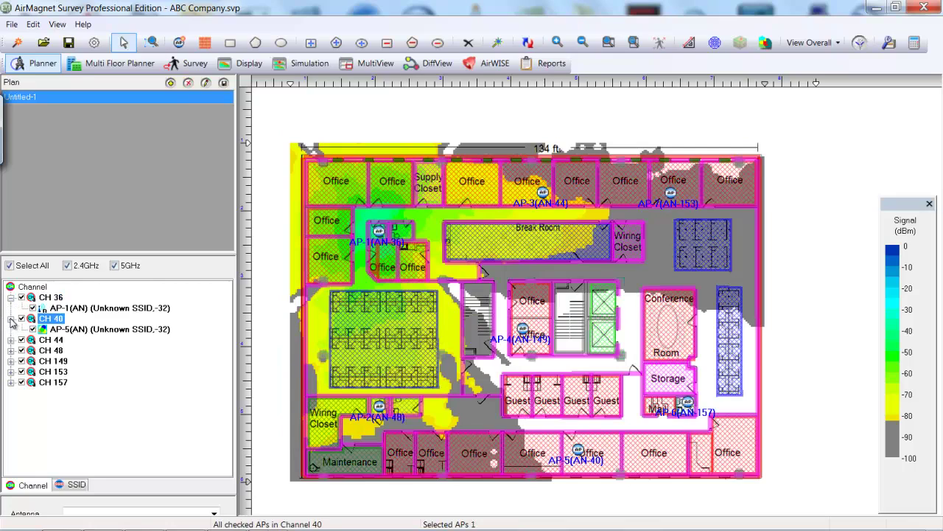
left_click(10, 340)
left_click(10, 362)
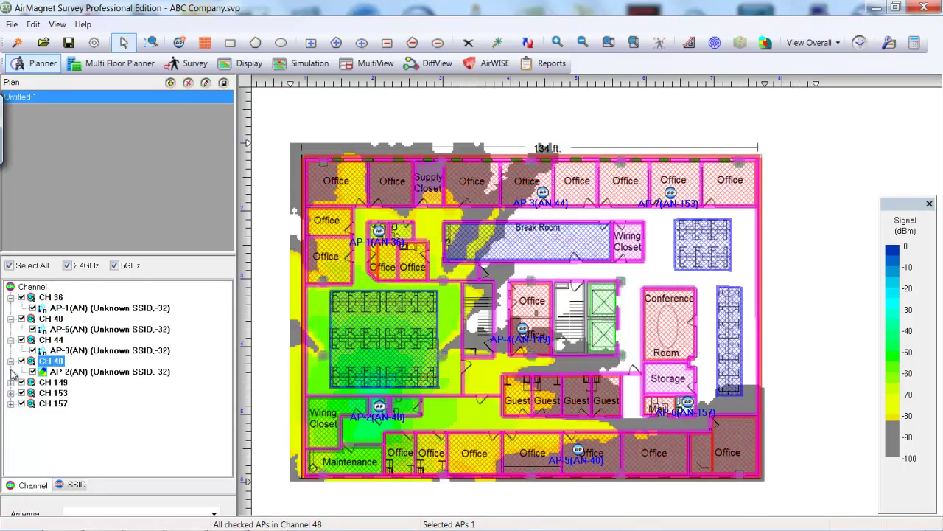
left_click(10, 382)
left_click(10, 403)
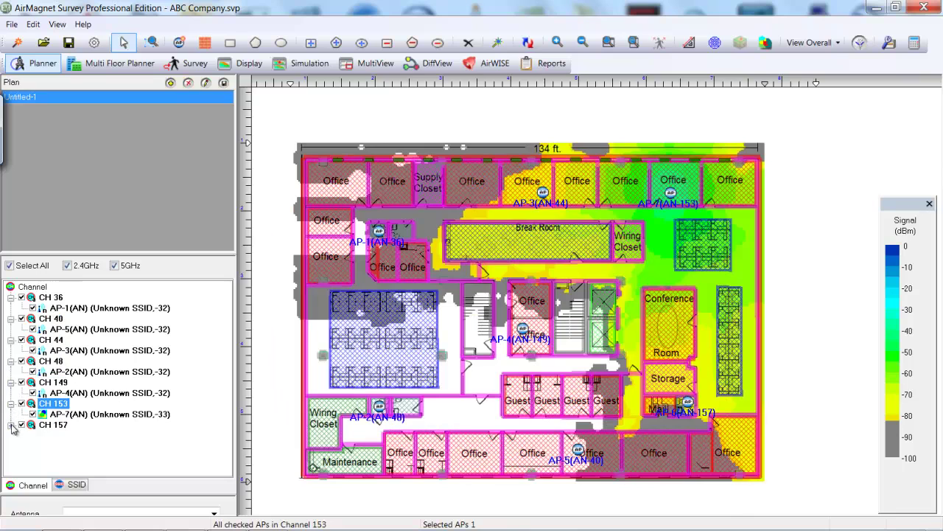
left_click(10, 425)
left_click(36, 288)
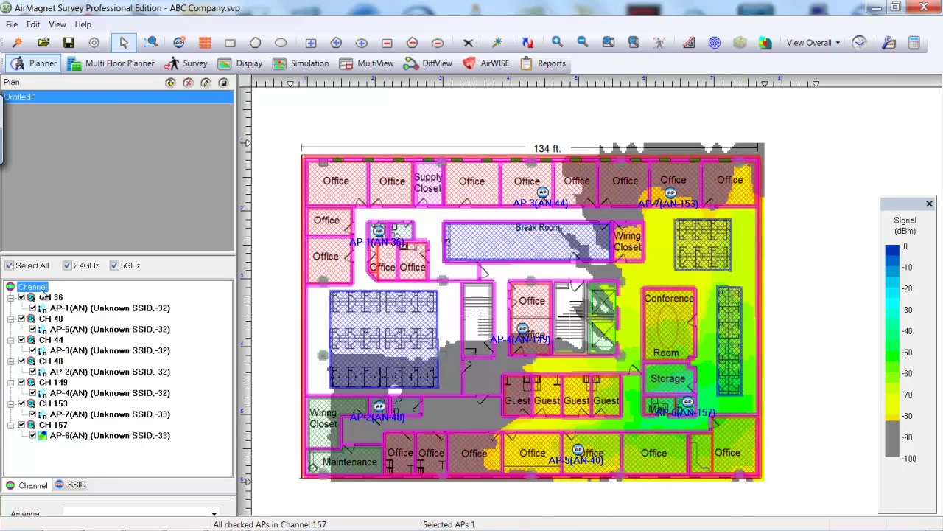